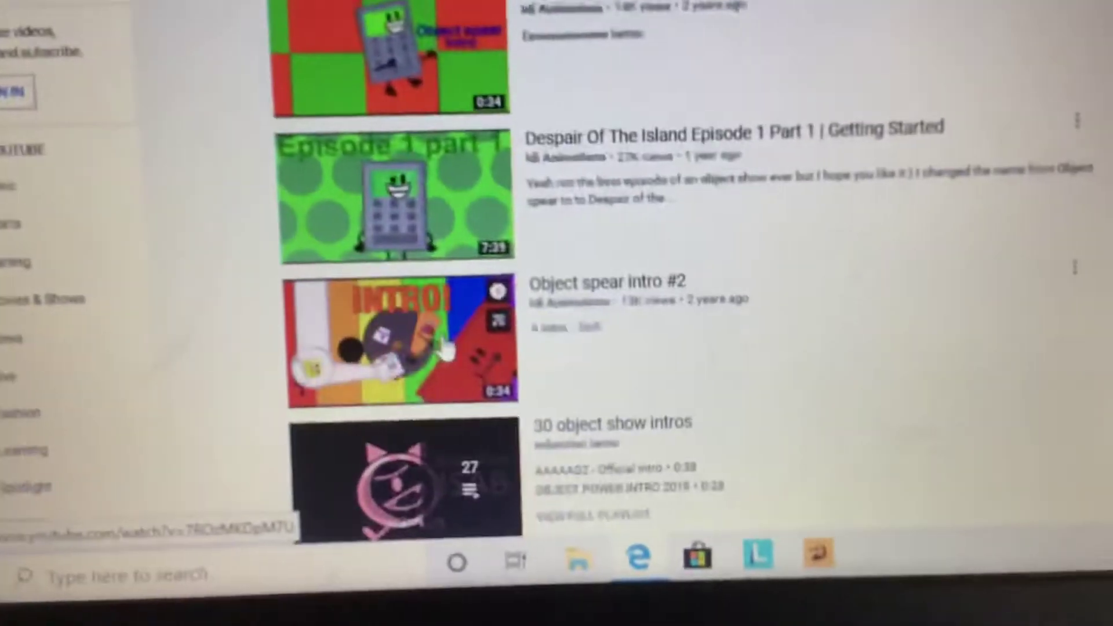
# Play the 'Object spear intro #2' video from the YouTube results
pyautogui.click(445, 348)
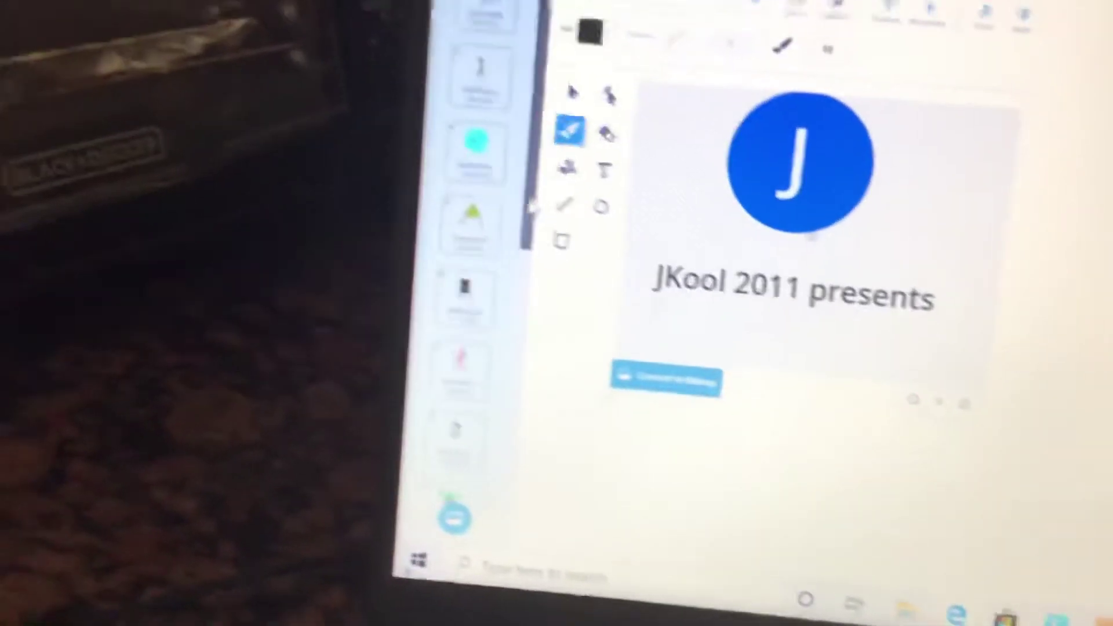
pyautogui.moveTo(506, 260); pyautogui.dragTo(454, 378)
pyautogui.scroll(-5, 411, 394)
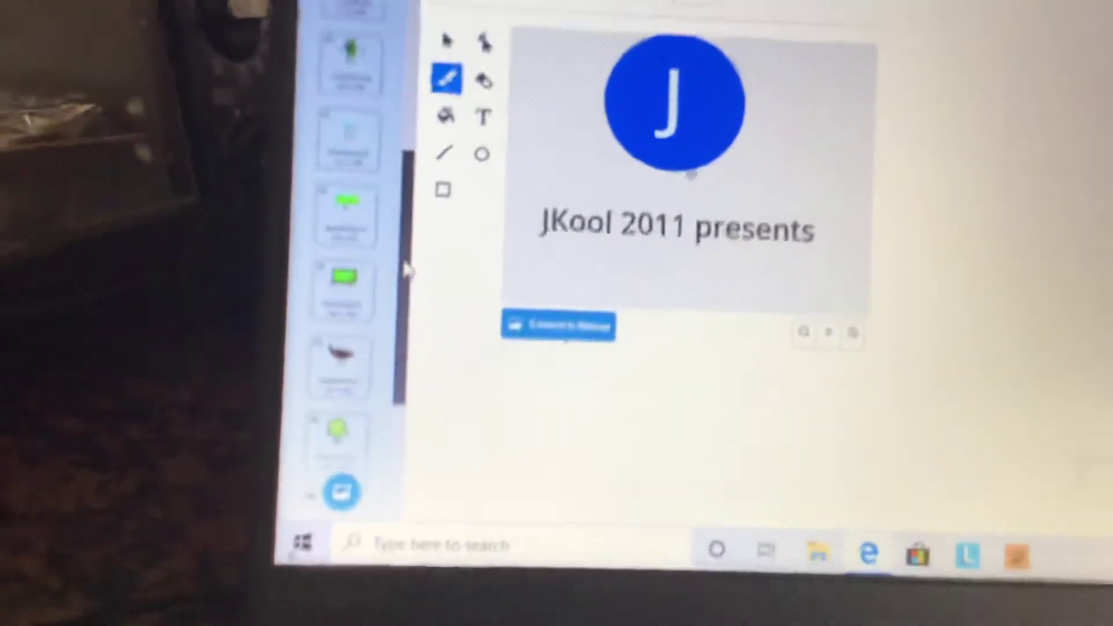
pyautogui.scroll(-2, 365, 287)
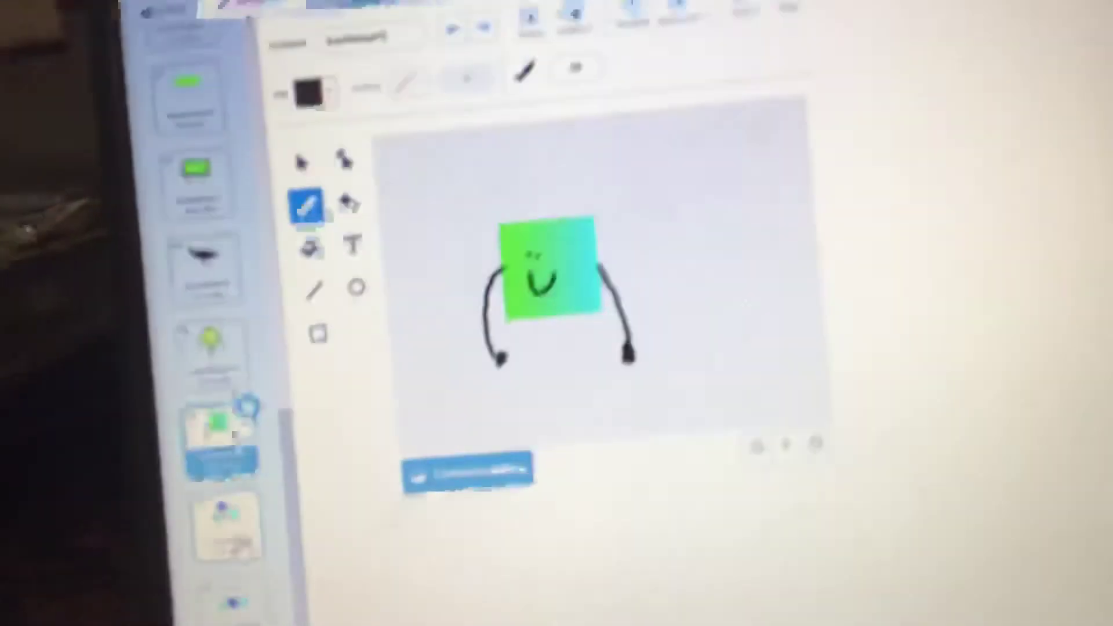
# Select the costume showing the blue circle, green square and cyan characters together
pyautogui.click(79, 532)
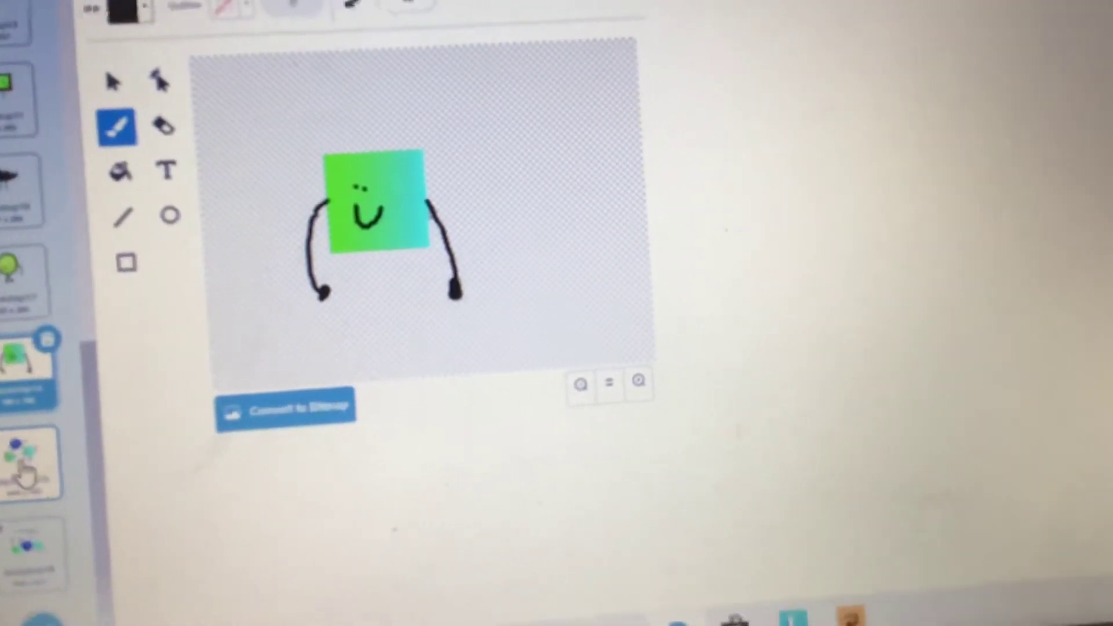
# Switch back to the costume with the three characters raising their arms
pyautogui.click(37, 489)
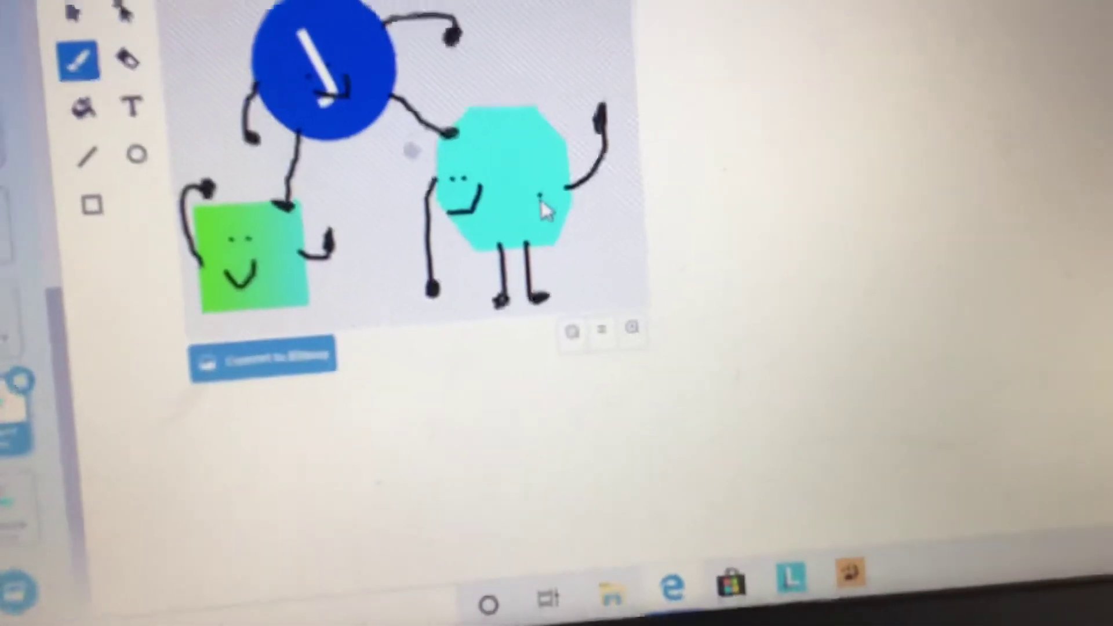